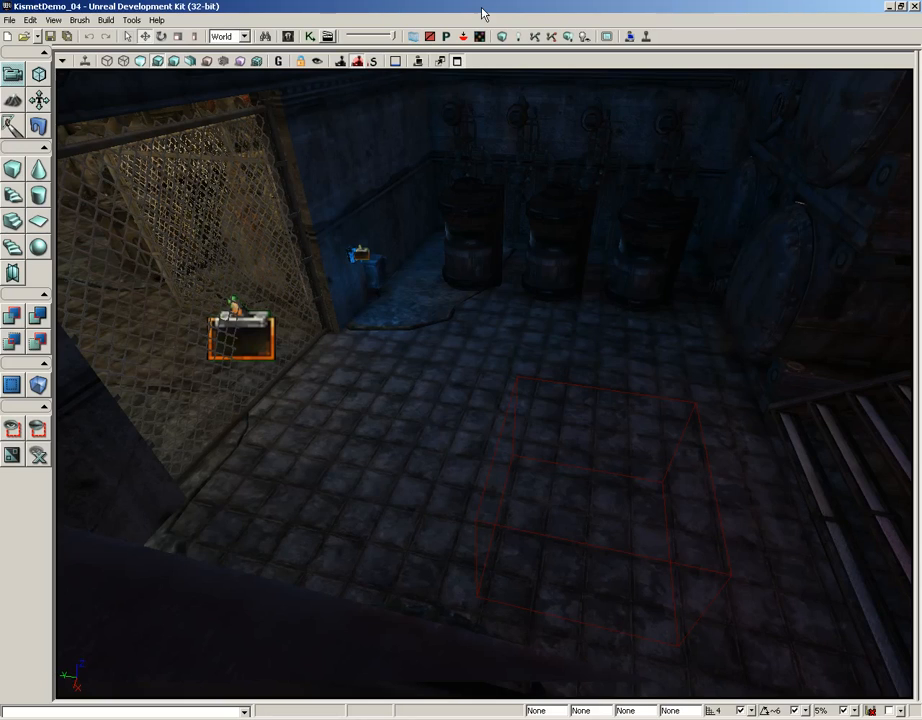
Open the level's Kismet editor and examine the Explosion Switch network and the groups around it.
left_click(309, 36)
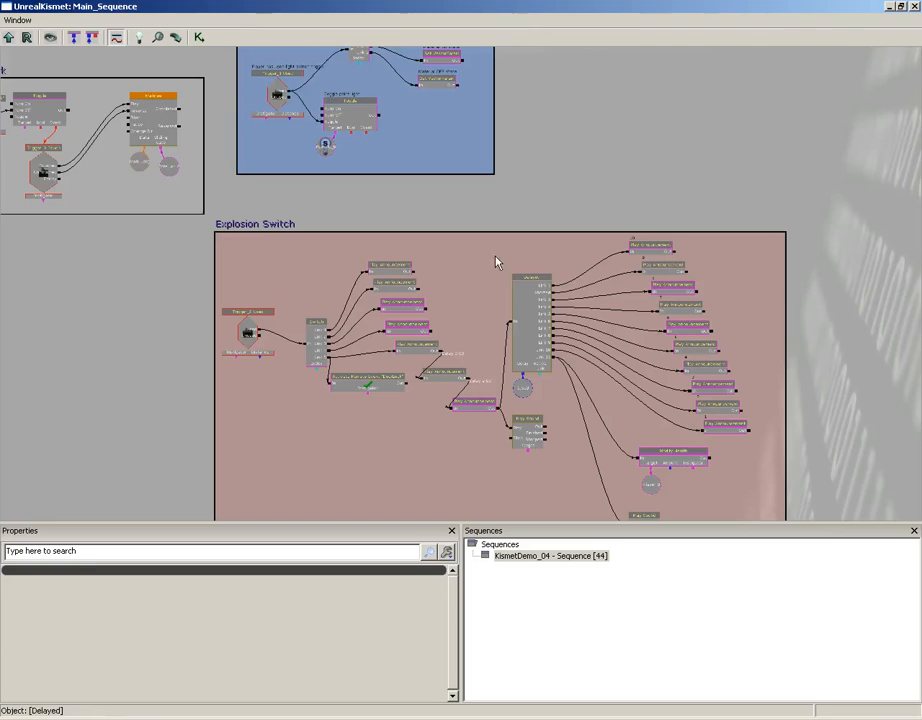
left_click(540, 283)
scroll(529, 256, "down", 3)
left_click_drag(532, 268, 568, 278)
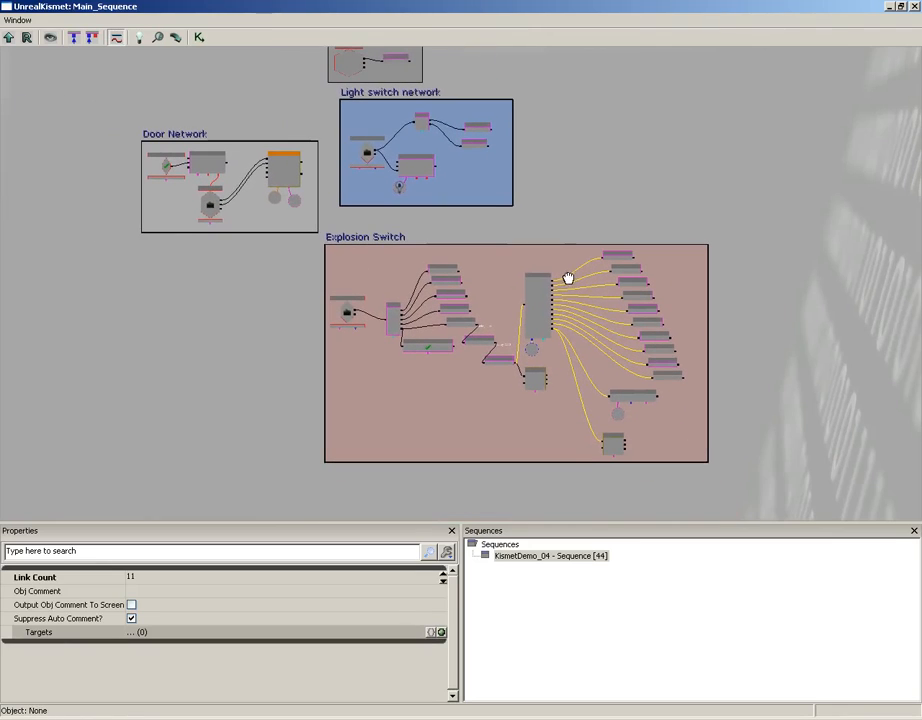
left_click(572, 204)
left_click_drag(560, 206, 525, 183)
scroll(523, 210, "up", 3)
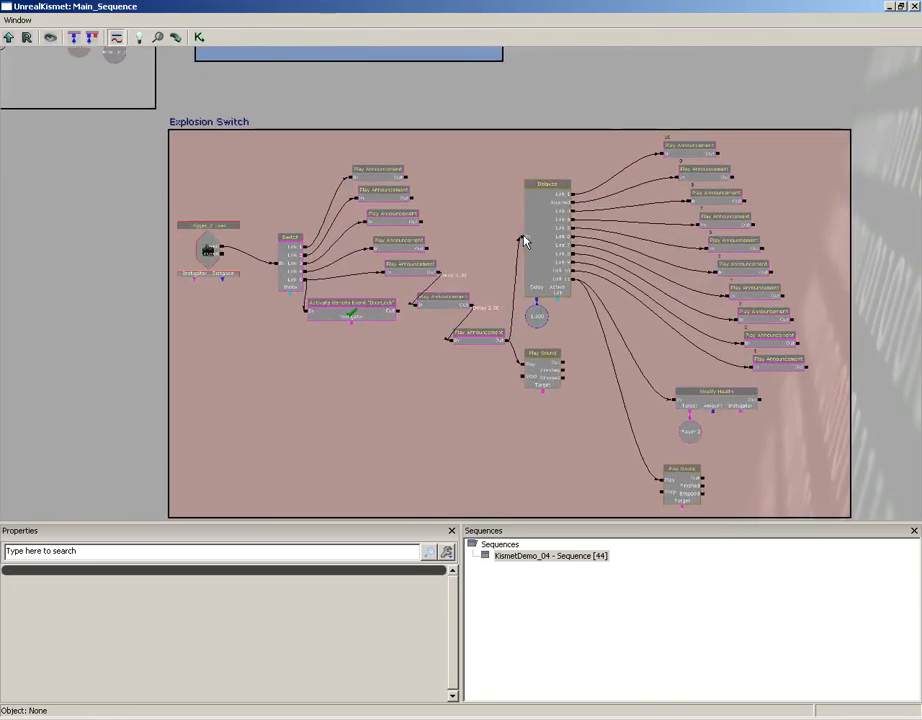
left_click_drag(372, 176, 334, 139)
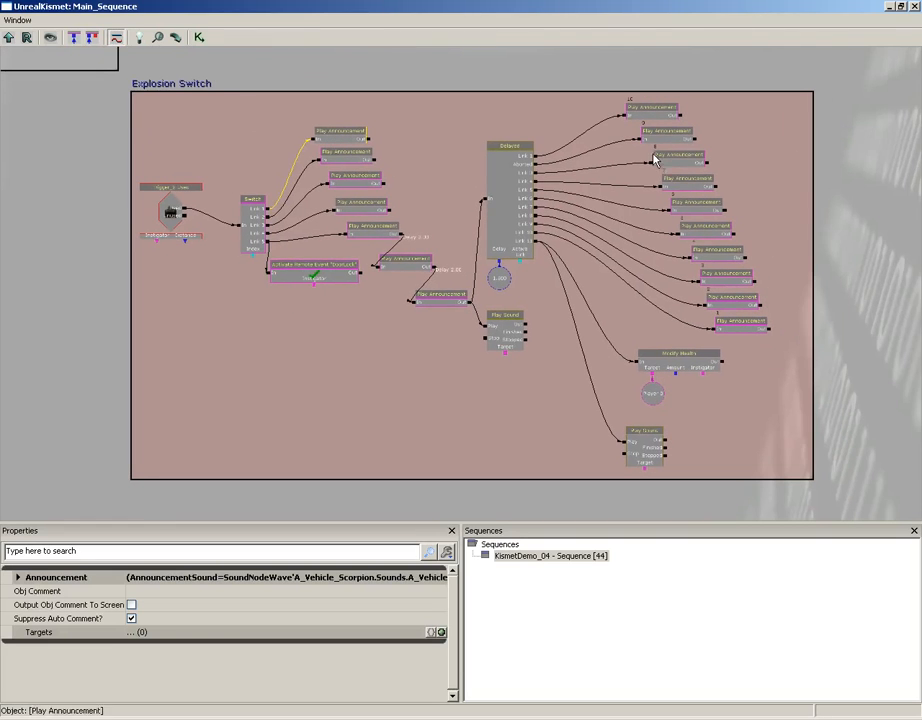
left_click_drag(280, 117, 448, 368)
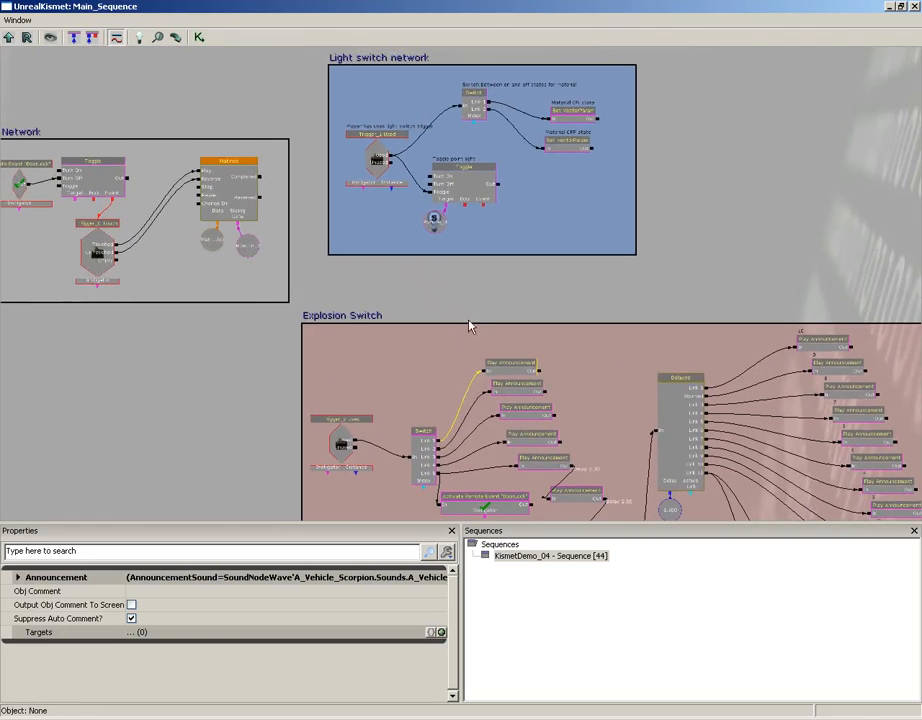
Move the whole Door Network left of the Explosion Switch network and the Initial level conditions group above the Door Network.
left_click_drag(434, 219, 638, 213)
left_click_drag(140, 99, 510, 305, "ctrl+alt")
left_click_drag(428, 191, 242, 341, "ctrl")
scroll(428, 340, "down", 3)
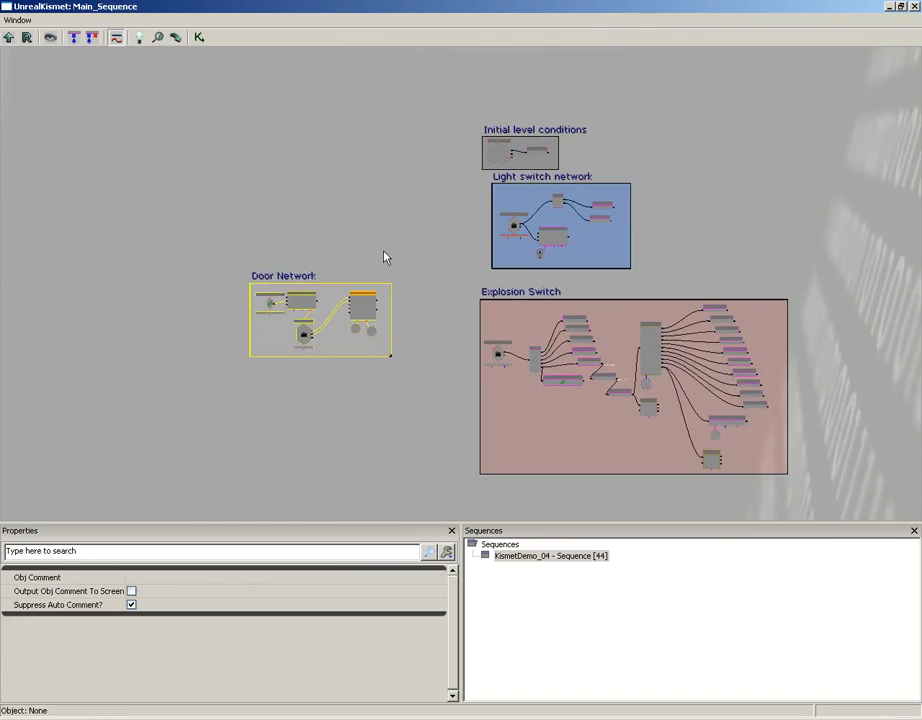
left_click_drag(455, 101, 598, 162, "ctrl+alt")
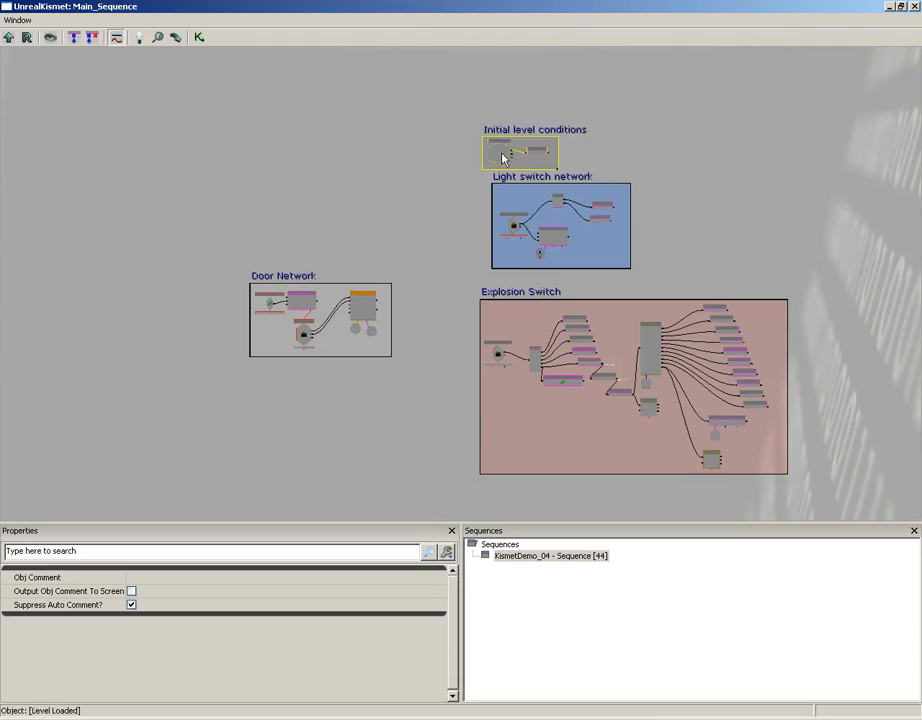
left_click_drag(504, 158, 310, 164, "ctrl")
Move the whole Light switch network up and slightly left, away from the Explosion Switch network.
left_click_drag(442, 152, 672, 287, "ctrl+alt")
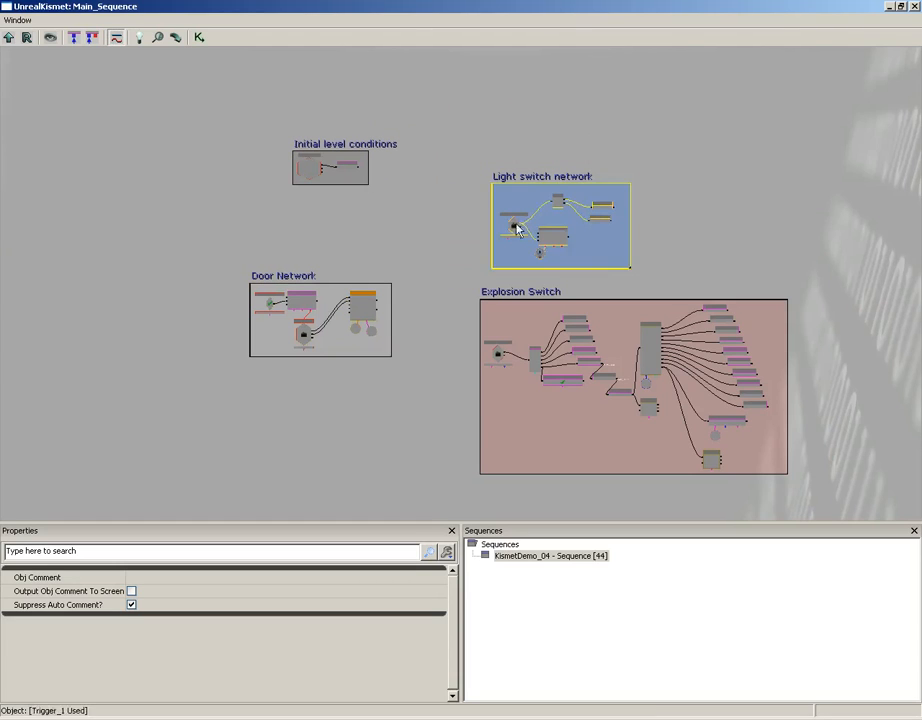
left_click_drag(517, 225, 484, 194, "ctrl")
left_click_drag(412, 247, 461, 270)
scroll(405, 215, "up", 2)
left_click(425, 214)
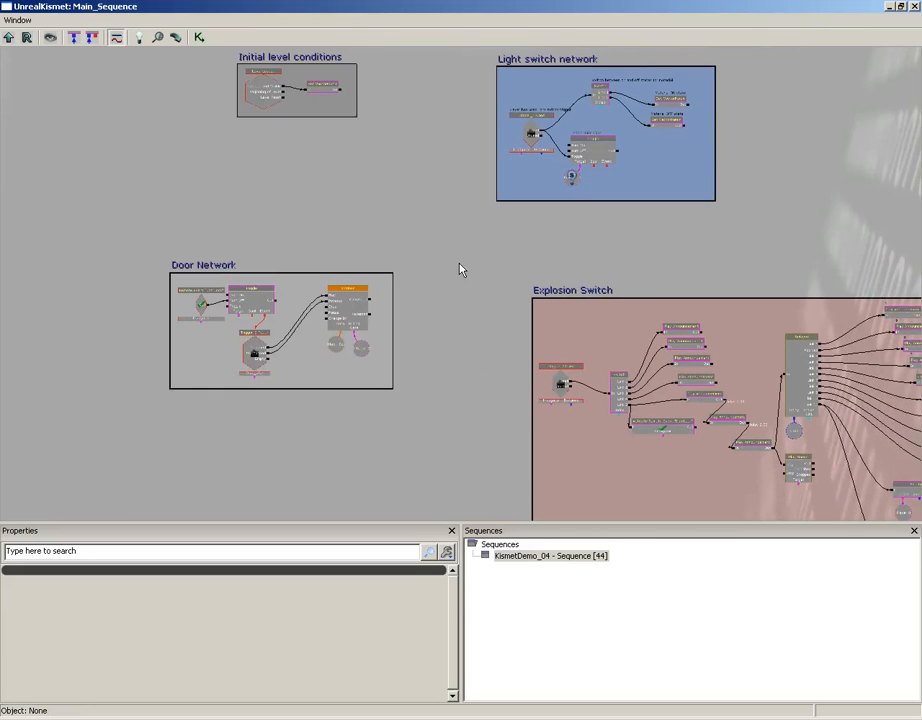
Turn the whole Initial level conditions group, including its comment box, into a new sequence named Initial_Level_Conditions.
left_click_drag(442, 263, 477, 350)
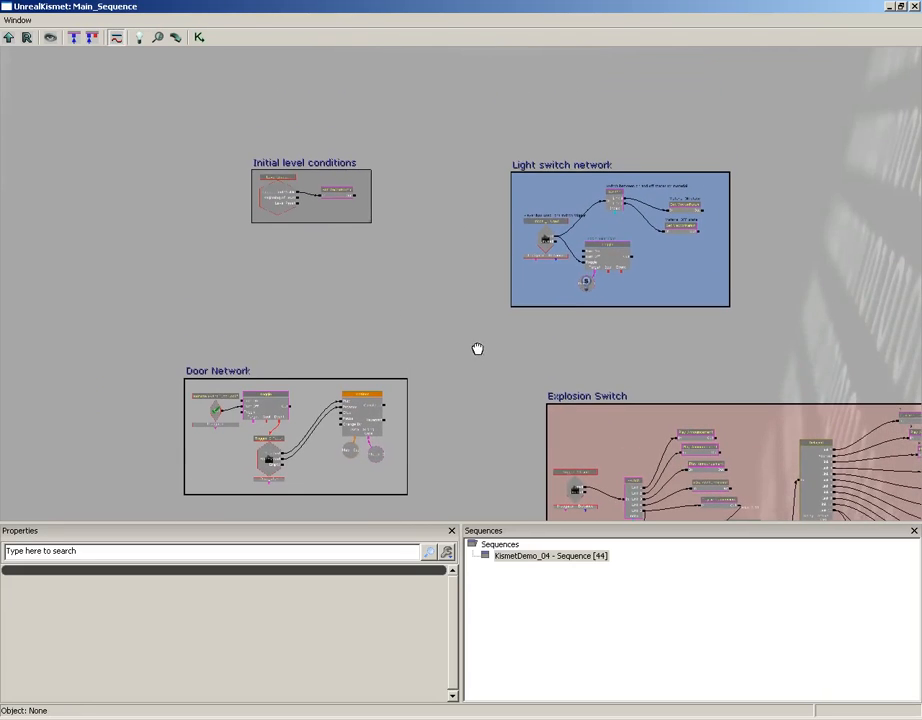
left_click_drag(214, 130, 404, 246, "ctrl+alt")
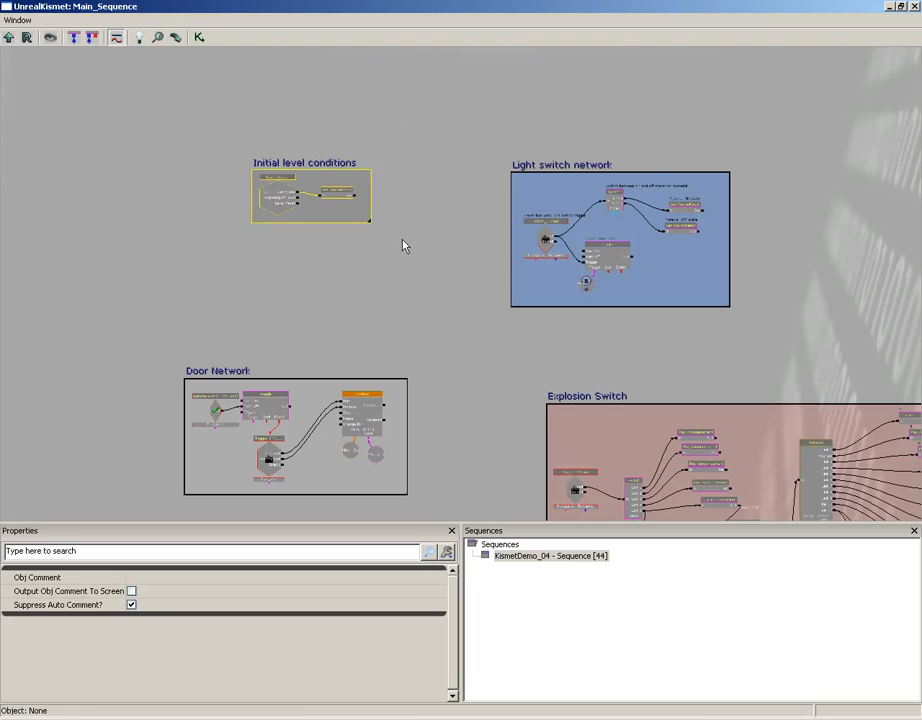
right_click(280, 178)
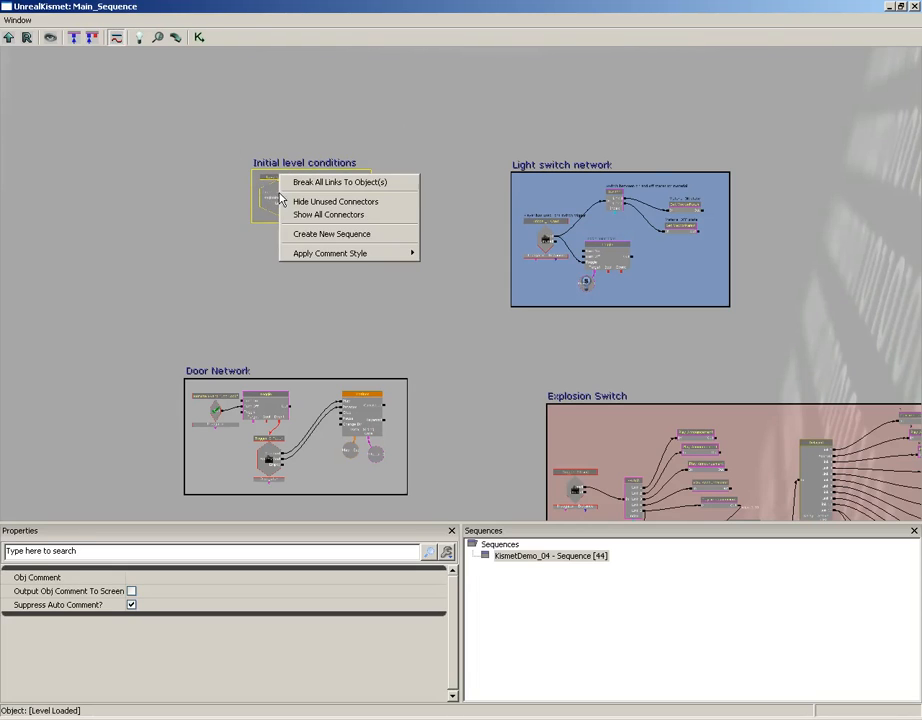
left_click(330, 236)
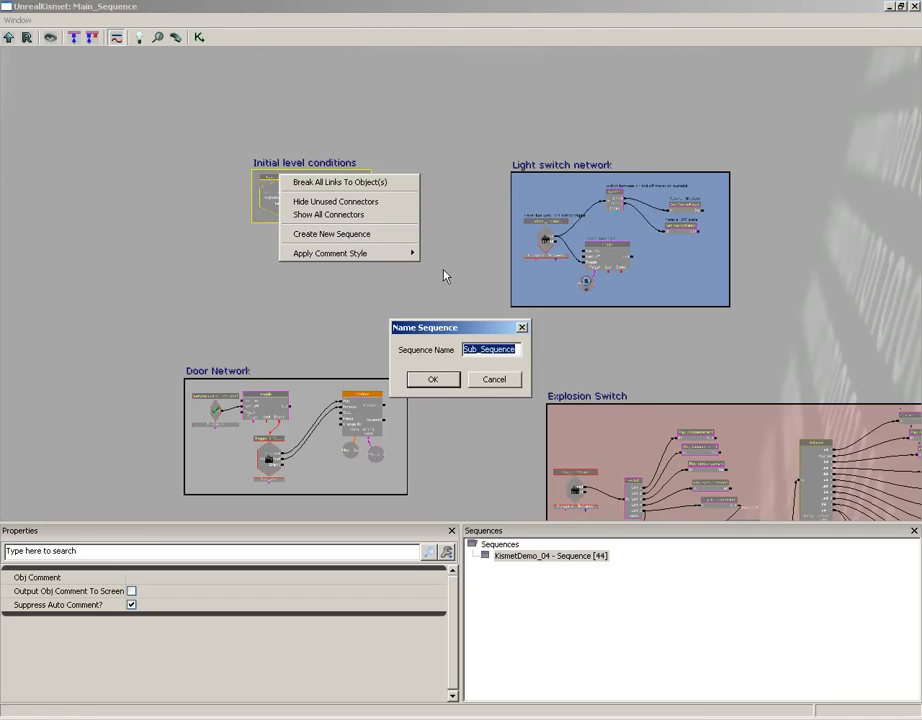
type("Leve")
key("BackSpace")
key("BackSpace")
key("BackSpace")
key("BackSpace")
type("Initial_Level_Conditions")
key("Return")
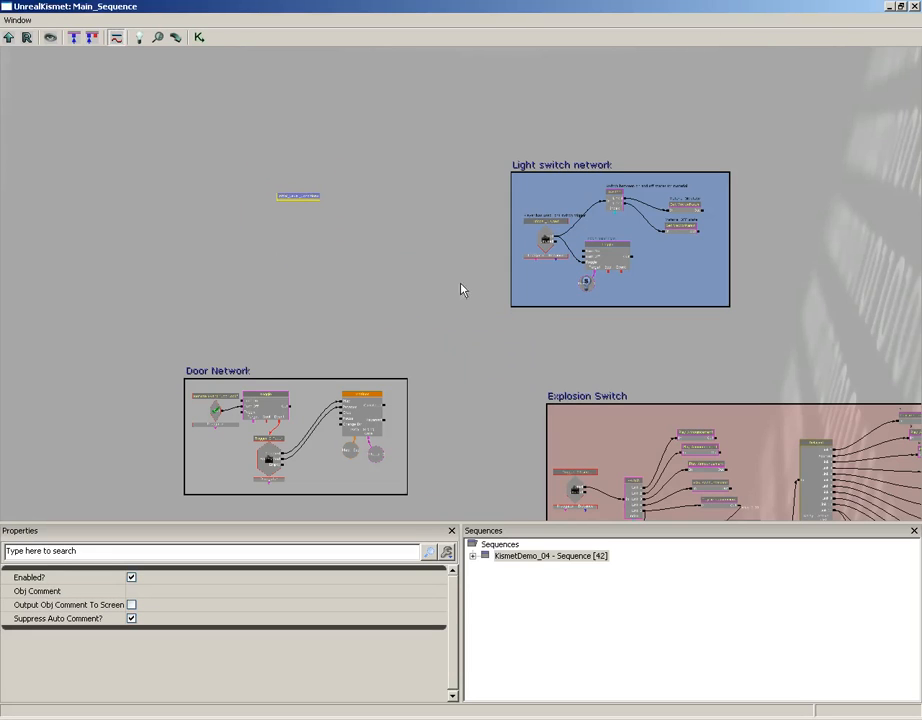
Turn the whole Light switch network, including its comment box, into a new sequence named Light_Switch.
scroll(461, 284, "up", 6)
left_click_drag(251, 177, 540, 329)
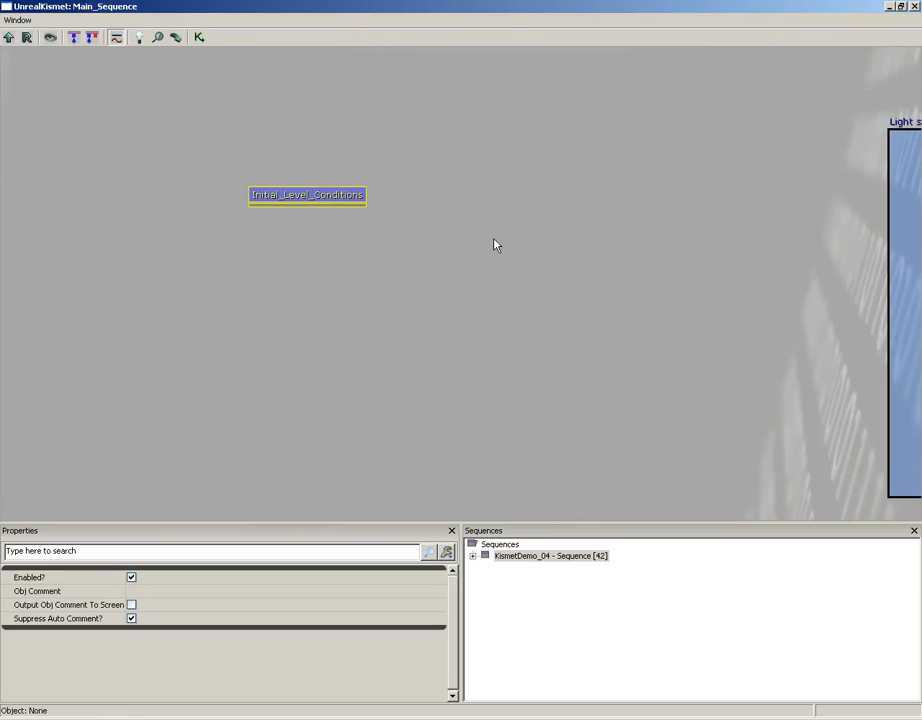
left_click_drag(566, 259, 178, 209)
scroll(184, 199, "down", 1)
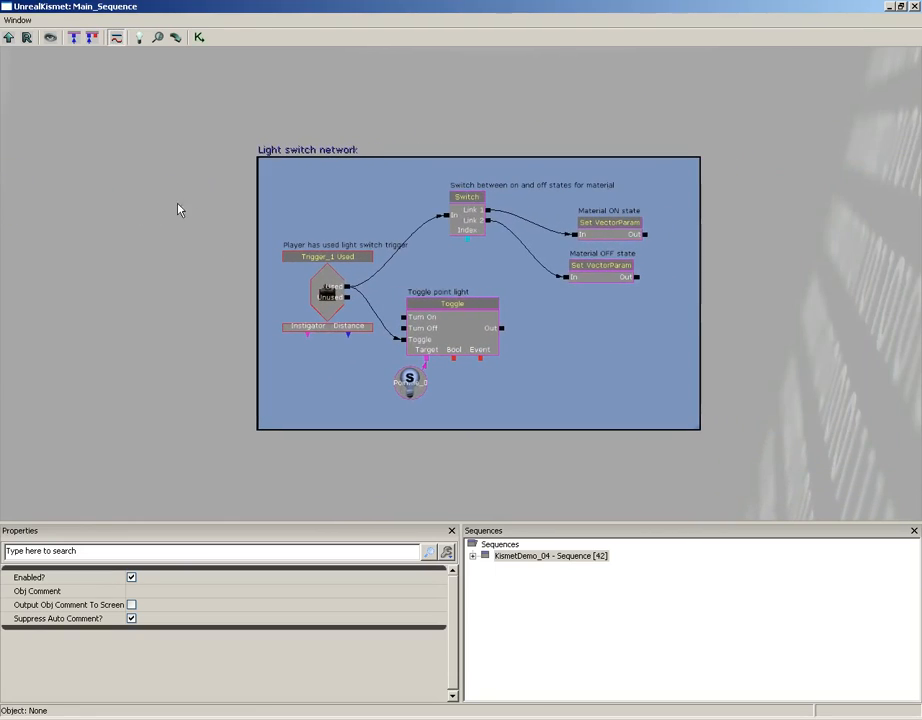
left_click_drag(178, 113, 785, 449, "ctrl+alt")
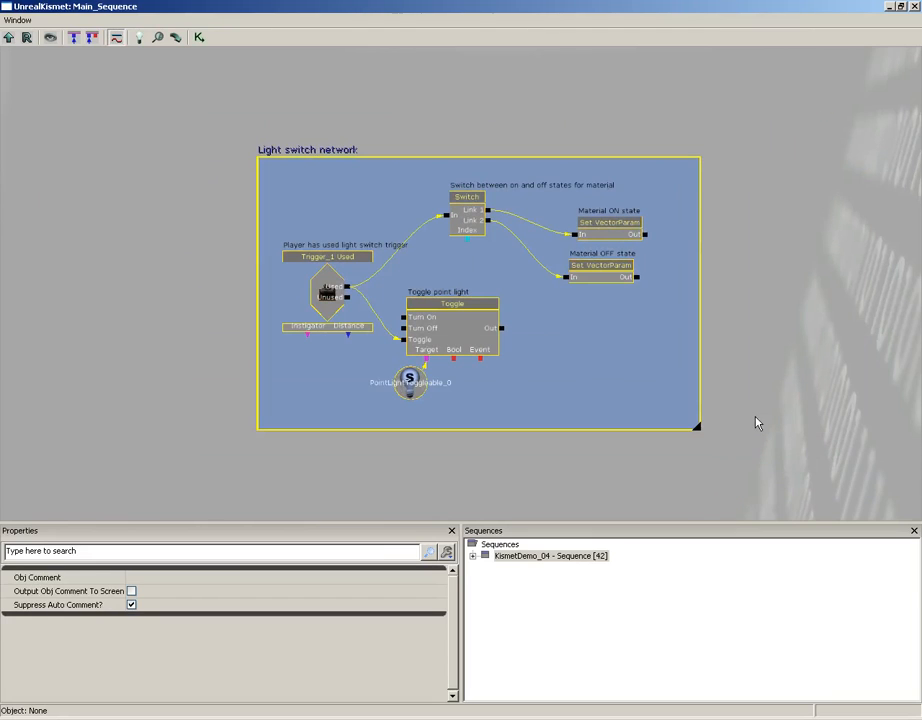
right_click(443, 311)
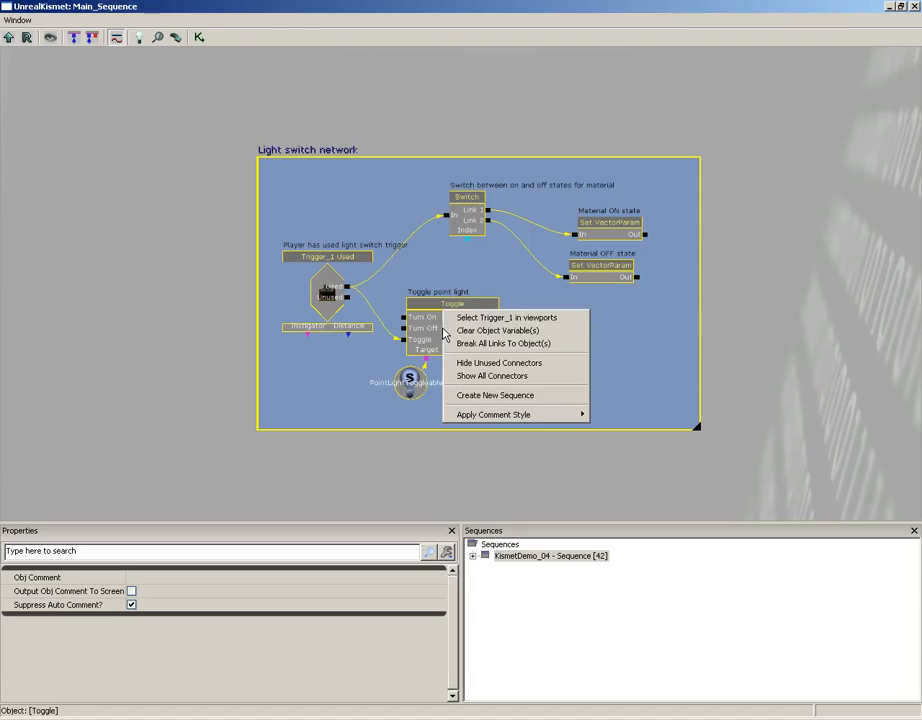
left_click(507, 397)
type("L")
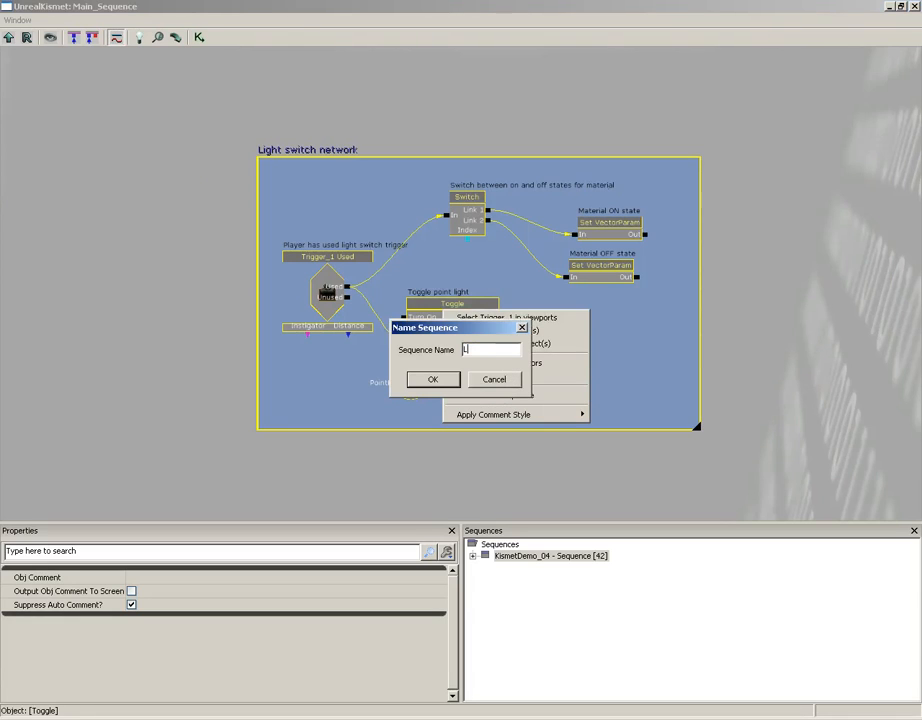
type("ight_Switch")
key("Return")
Move the Light_Switch sequence directly beneath the Initial_Level_Conditions sequence.
left_click_drag(550, 344, 679, 353)
left_click_drag(603, 350, 603, 274)
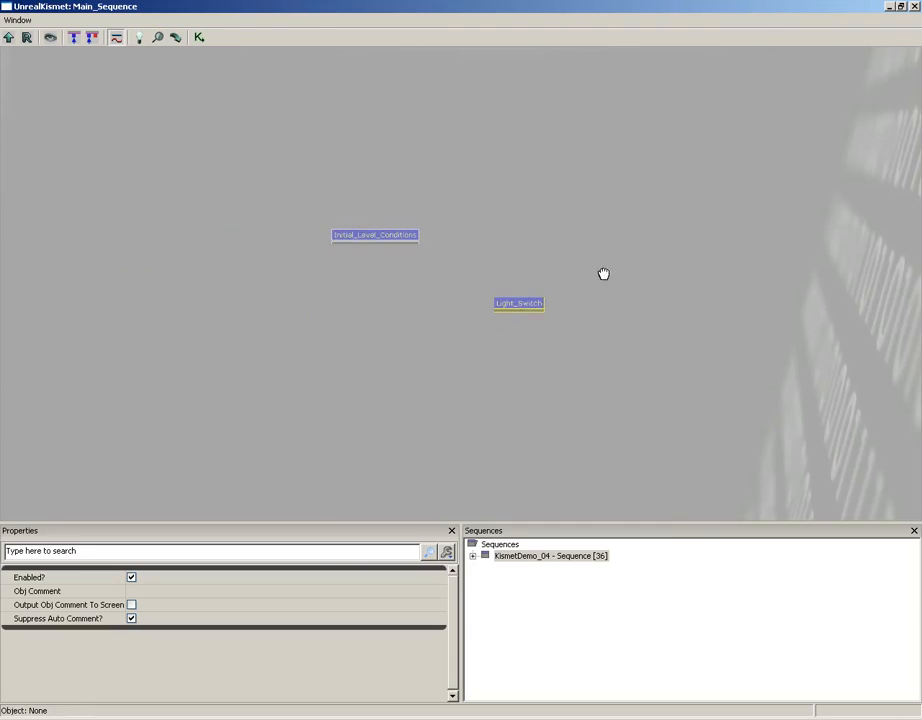
left_click_drag(523, 303, 383, 259, "ctrl")
scroll(450, 300, "up", 2)
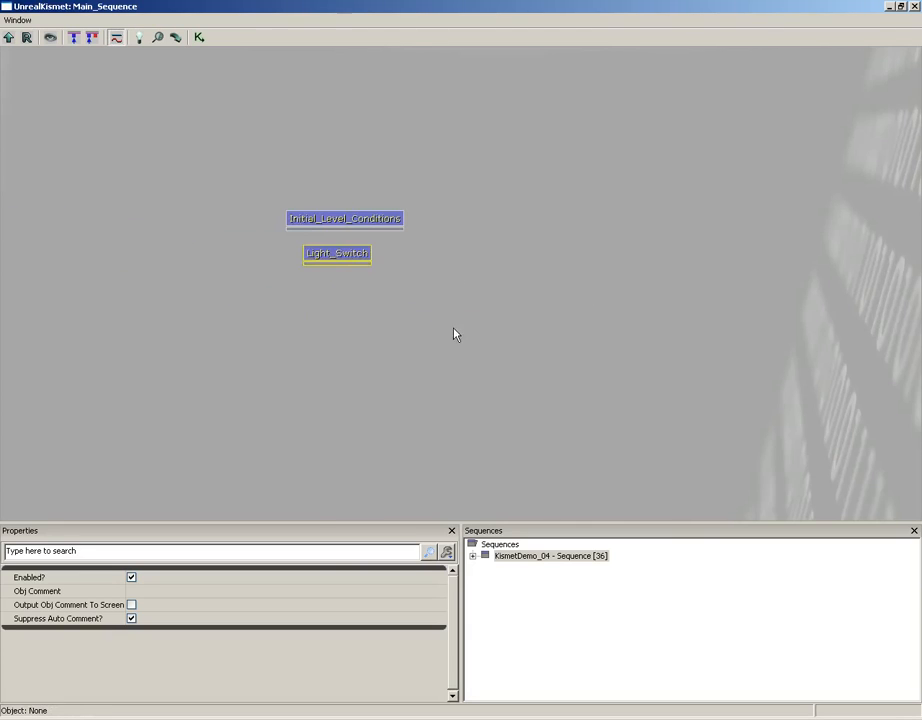
Turn the whole Door Network, including its comment box, into a new sequence named Door.
left_click_drag(455, 333, 654, 51)
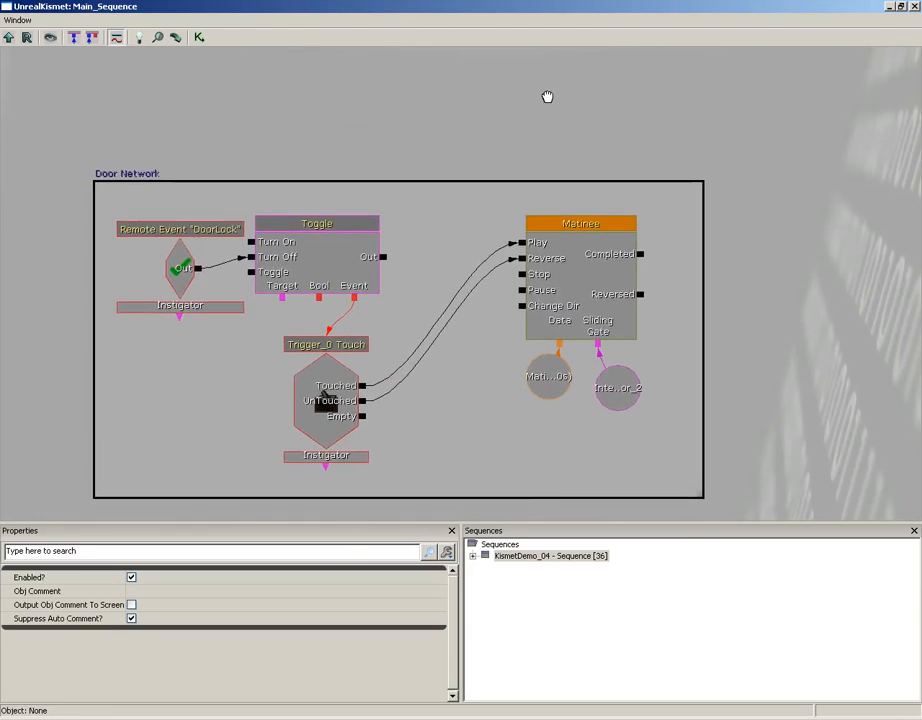
left_click_drag(45, 128, 737, 428, "ctrl+alt")
right_click(337, 131)
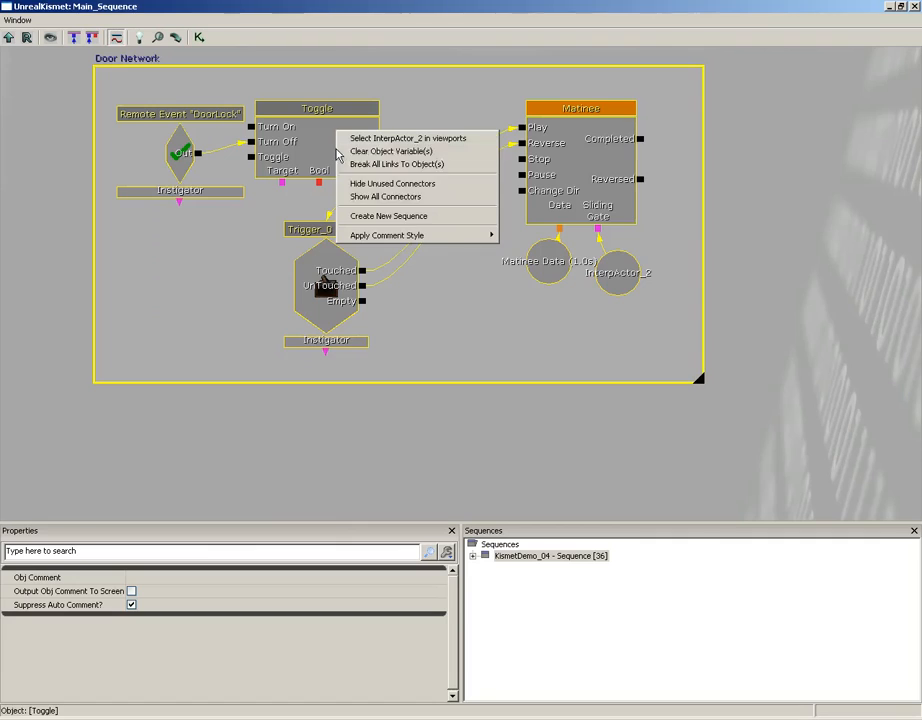
left_click(391, 216)
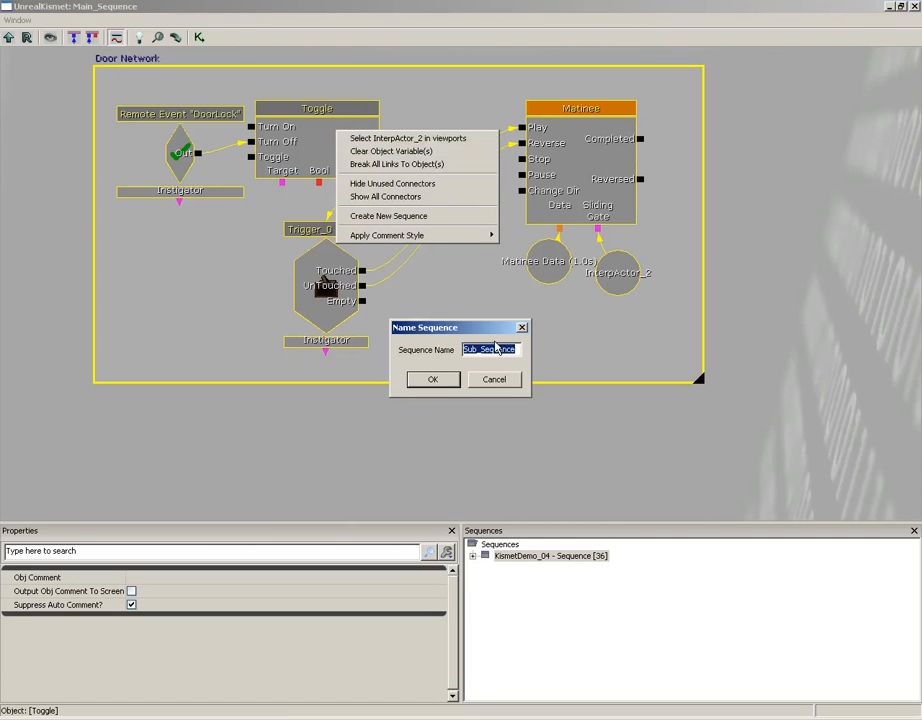
type("Door")
key("Return")
Move the Door sequence beneath the Light_Switch sequence.
left_click_drag(611, 160, 693, 470)
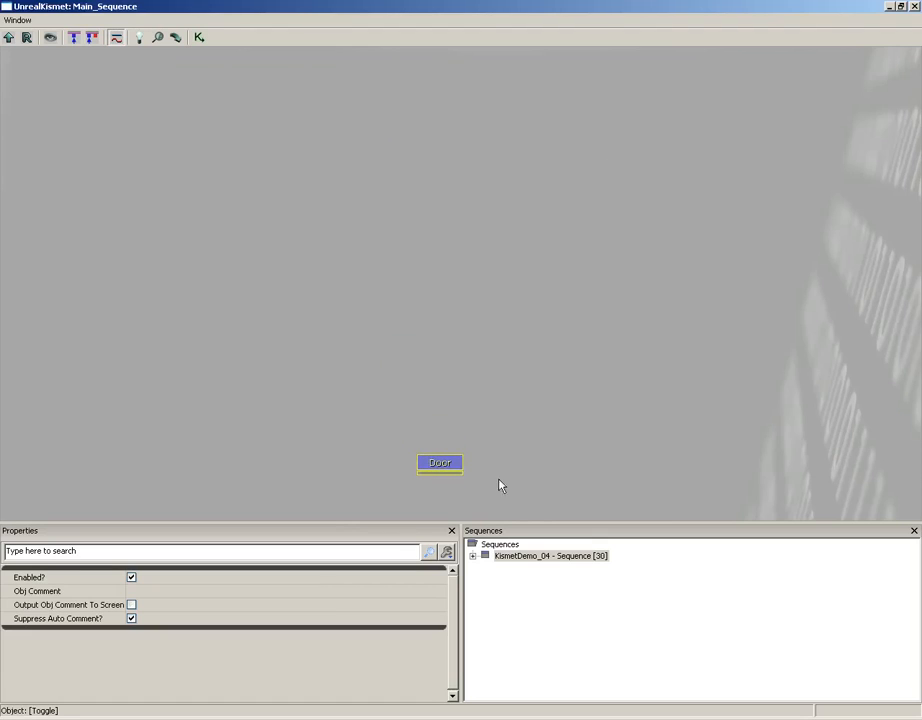
left_click_drag(448, 463, 329, 126, "ctrl")
left_click_drag(414, 129, 492, 448)
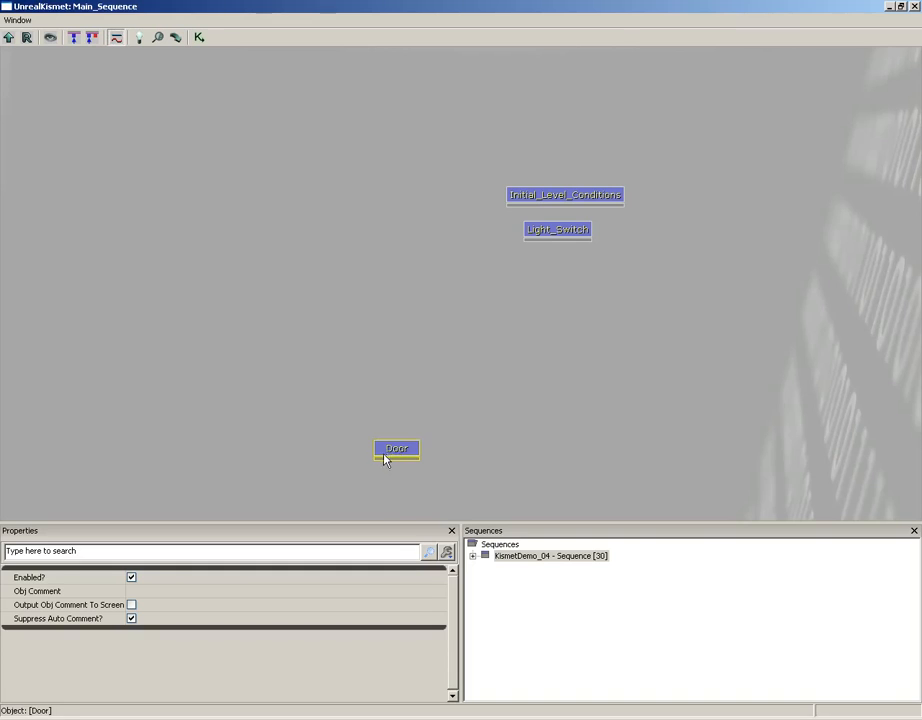
left_click_drag(384, 454, 541, 268, "ctrl")
Turn the whole Explosion Switch network, including its comment box, into a new sequence named Explosion_Switch.
left_click_drag(654, 360, 190, 120)
left_click_drag(679, 332, 454, 87)
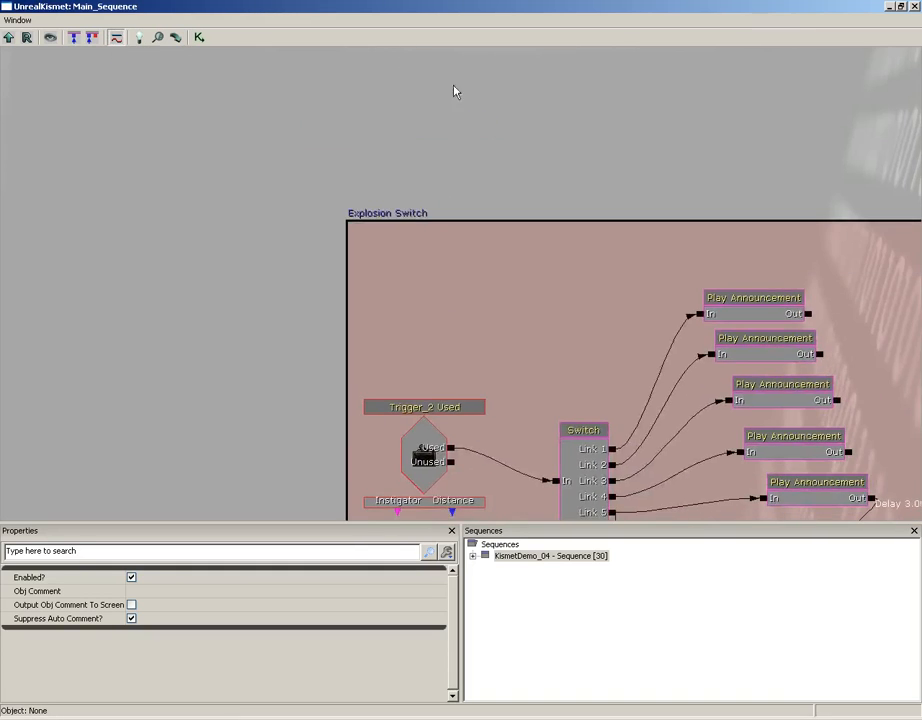
scroll(454, 92, "down", 5)
left_click_drag(634, 220, 403, 105)
left_click_drag(131, 101, 778, 490, "ctrl+alt")
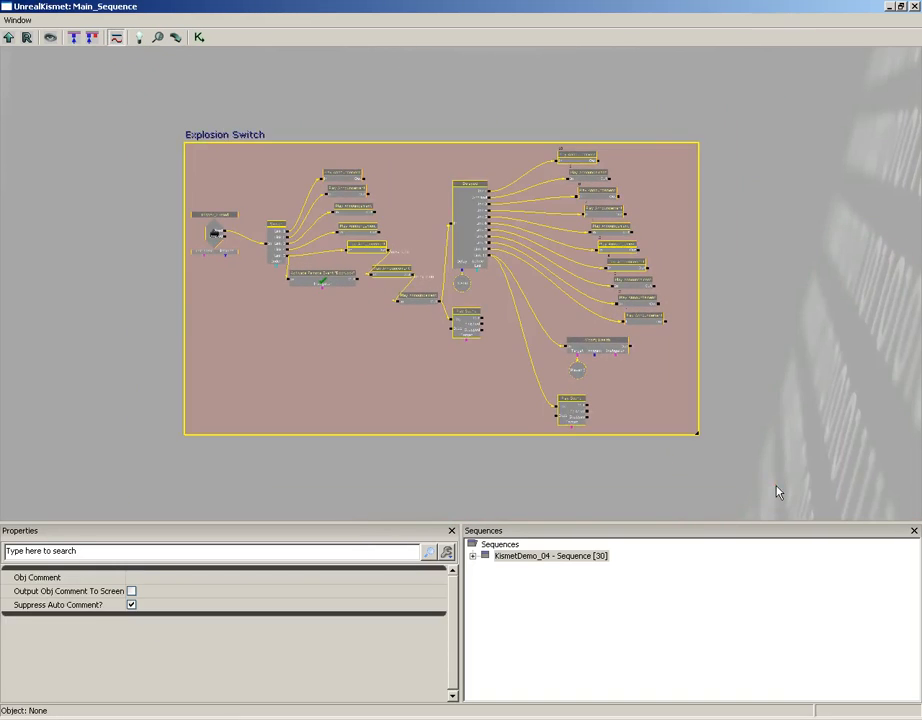
right_click(364, 247)
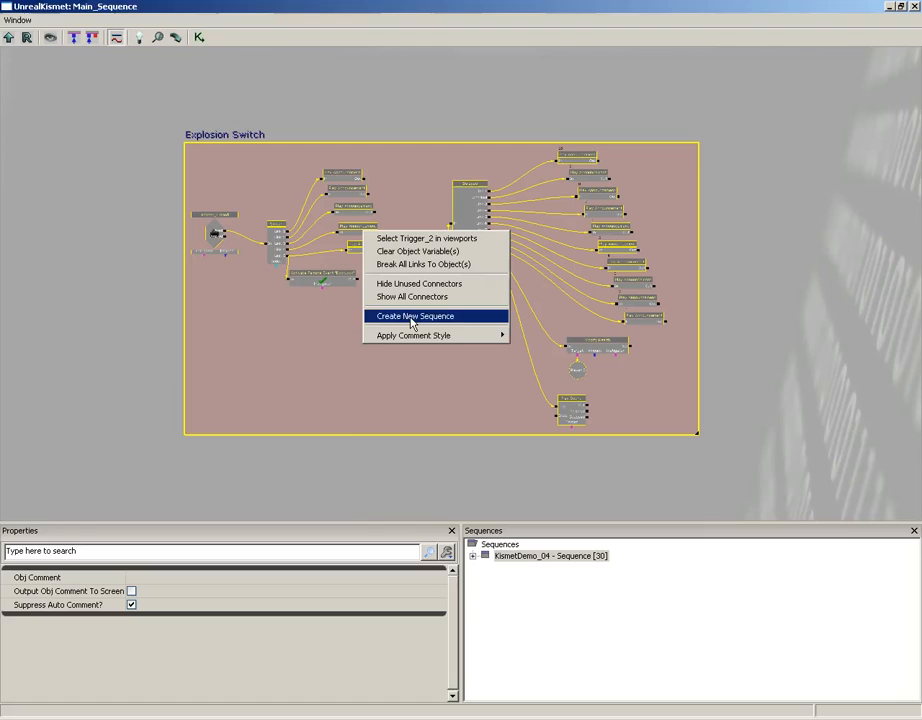
left_click(410, 317)
type("E")
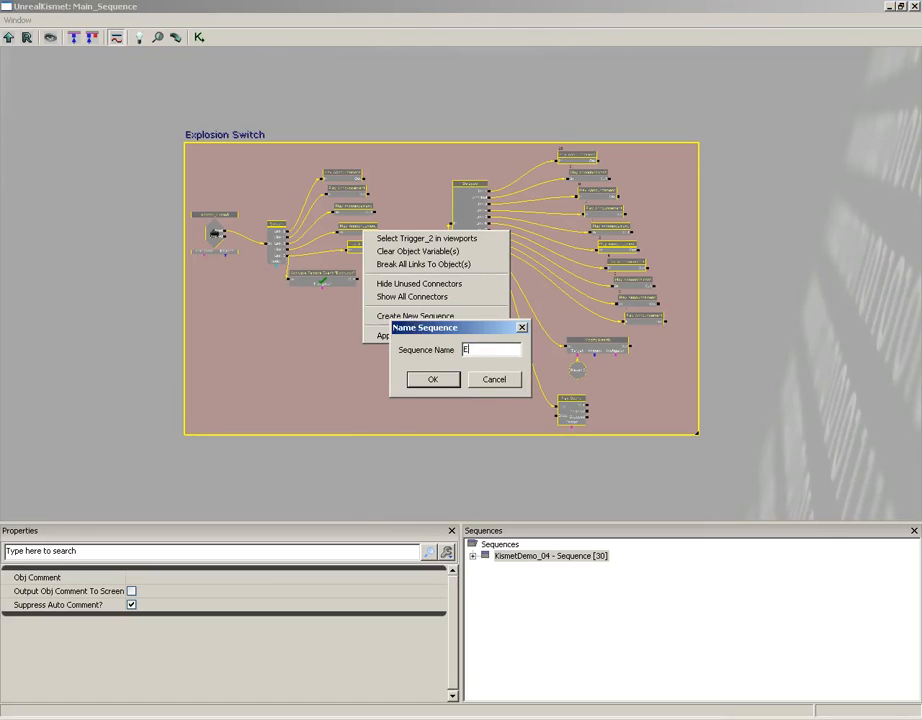
type("xplosion_Switch")
key("Return")
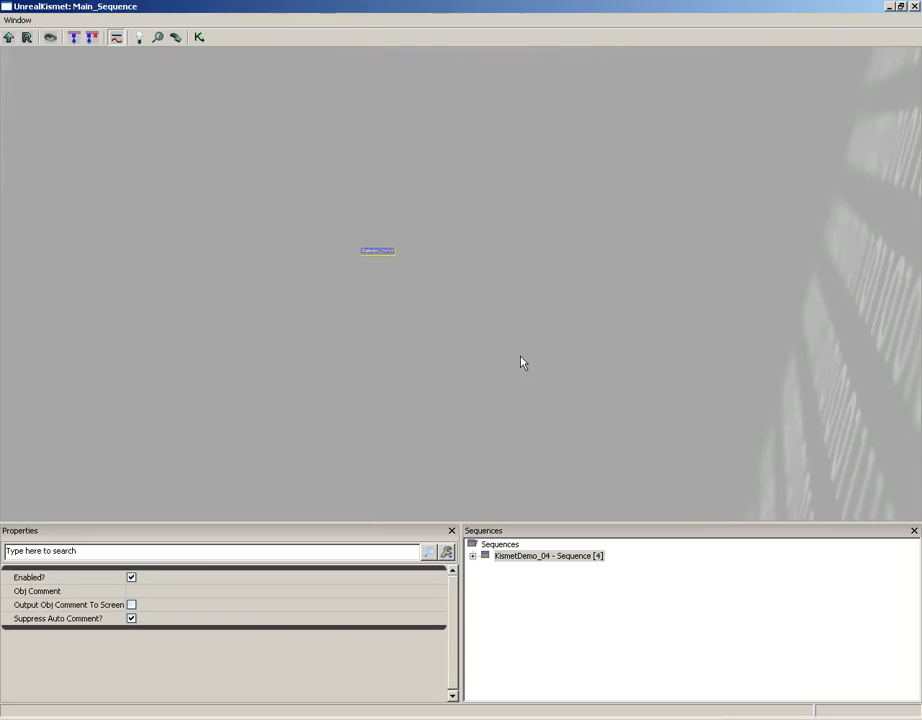
Move the Explosion_Switch sequence just beneath the Door sequence to complete the column of sequences.
left_click_drag(467, 208, 672, 321)
left_click_drag(583, 364, 188, 134, "ctrl")
left_click_drag(249, 138, 487, 278)
left_click_drag(412, 261, 521, 381, "ctrl")
scroll(412, 241, "up", 5)
left_click(413, 331)
left_click(311, 294)
mouse_move(311, 294)
left_mouse_down("ctrl")
mouse_move(305, 263)
mouse_move(304, 271)
left_mouse_up("ctrl")
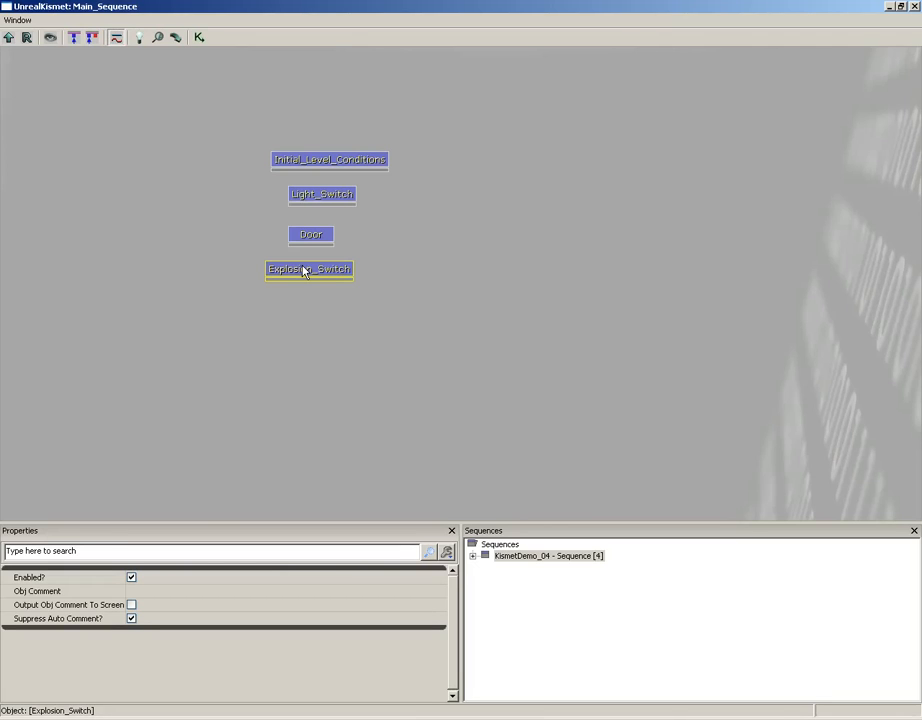
Open the Light_Switch sequence to view its contents and return to the parent sequence.
left_click(319, 197)
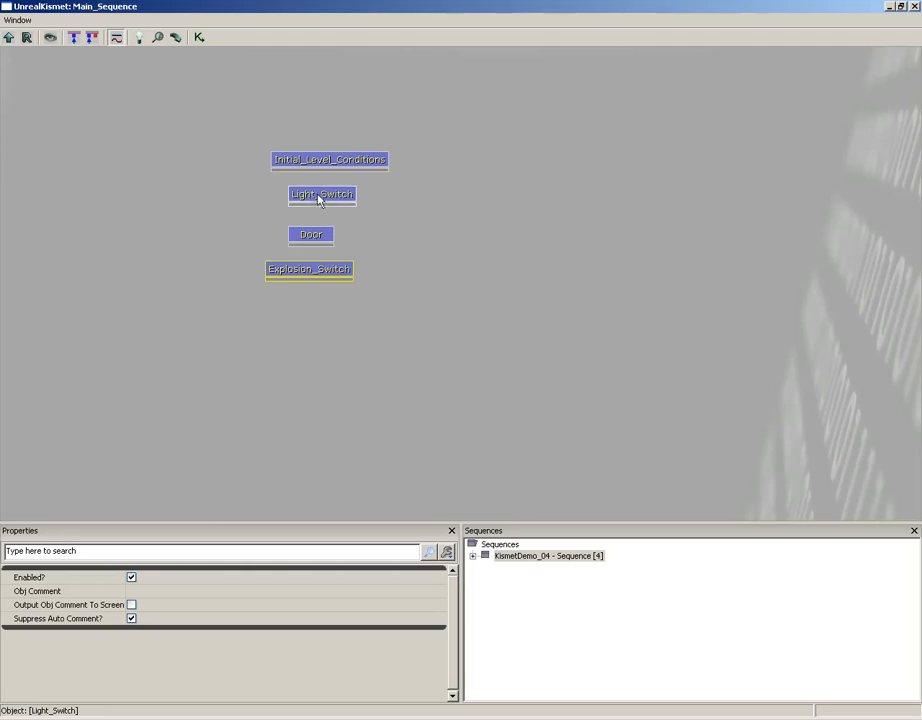
double_click(317, 197)
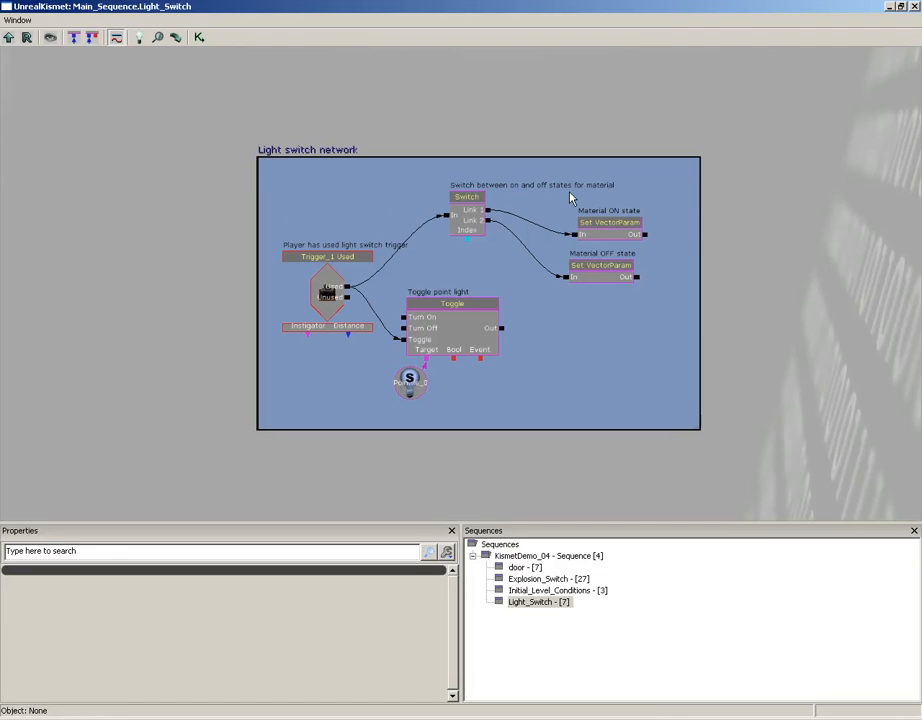
left_click(9, 38)
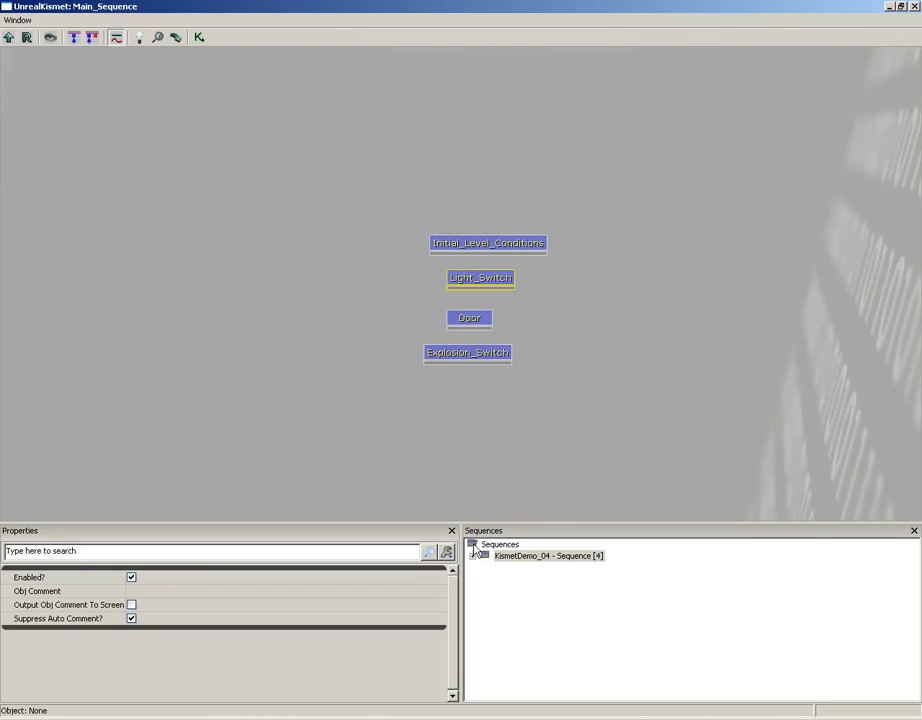
Expand the KismetDemo_04 sequence tree and view its Explosion_Switch, Light_Switch, Initial_Level_Conditions and door sub-sequences in turn.
left_click_drag(646, 368, 619, 339)
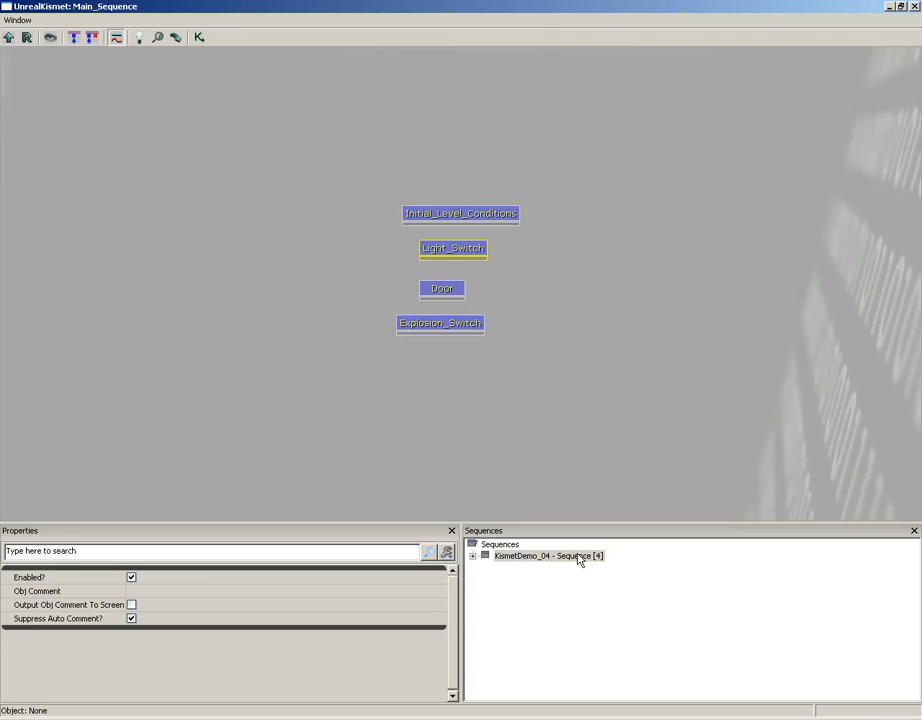
left_click(472, 556)
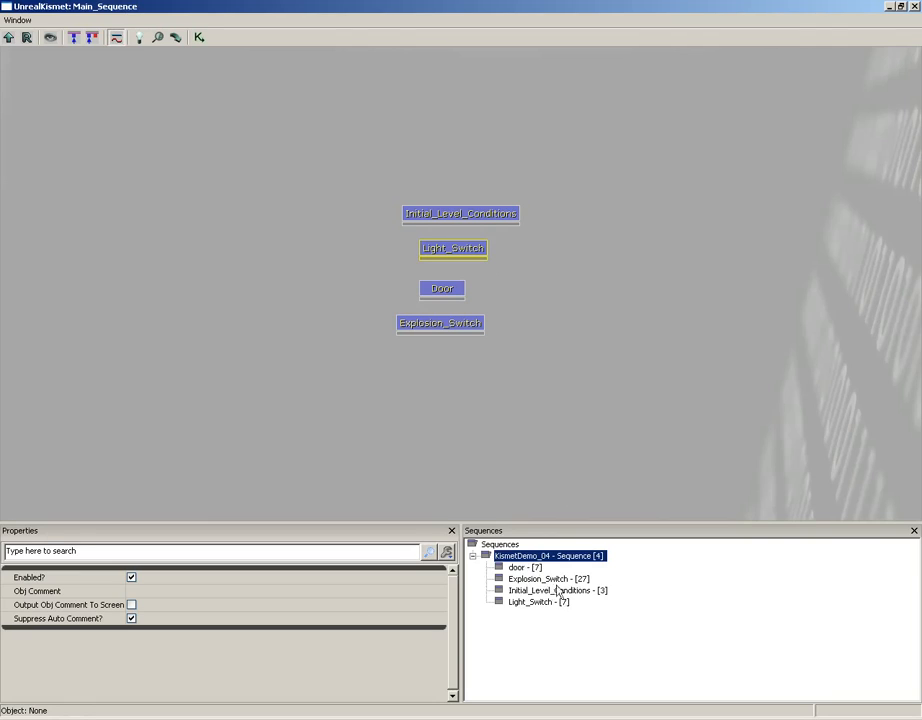
left_click(547, 579)
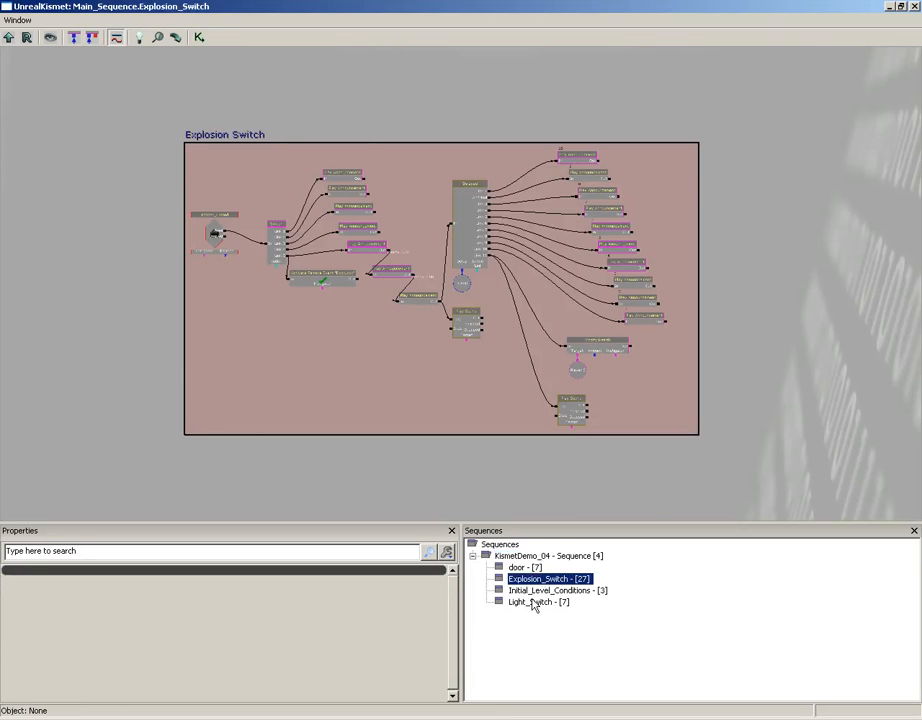
left_click(534, 605)
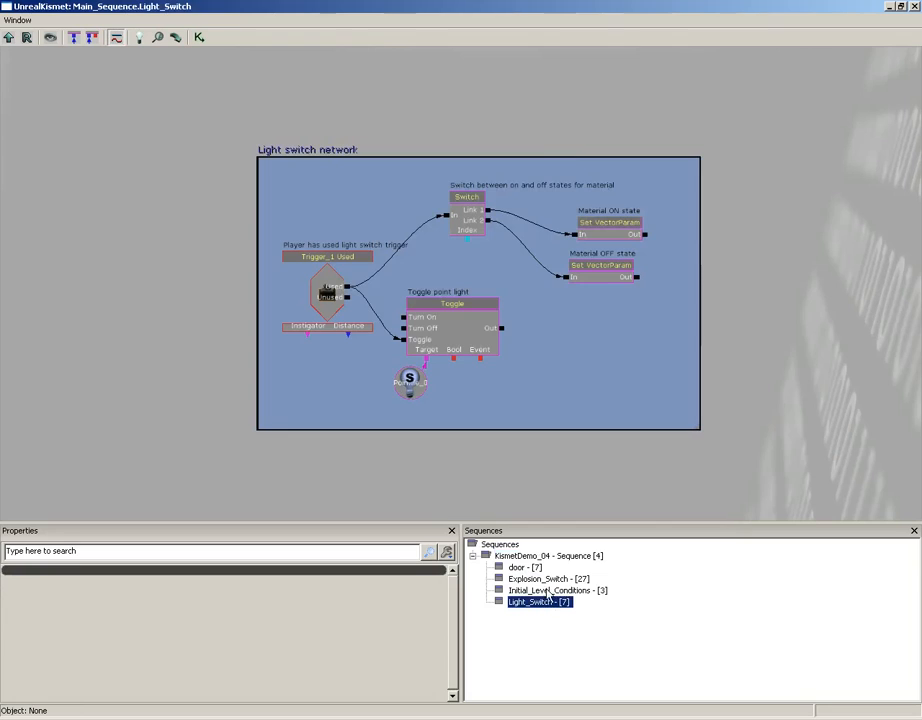
left_click(550, 591)
left_click(528, 569)
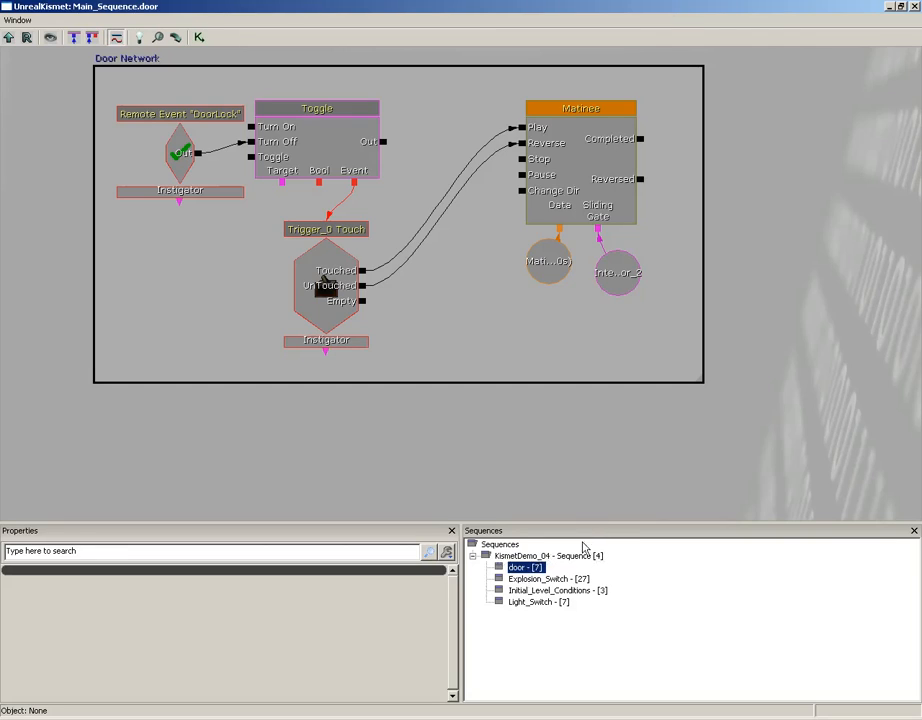
Look through the sub-sequences again in tree order from Explosion_Switch to Light_Switch, and back up in reverse order to door.
left_click(540, 580)
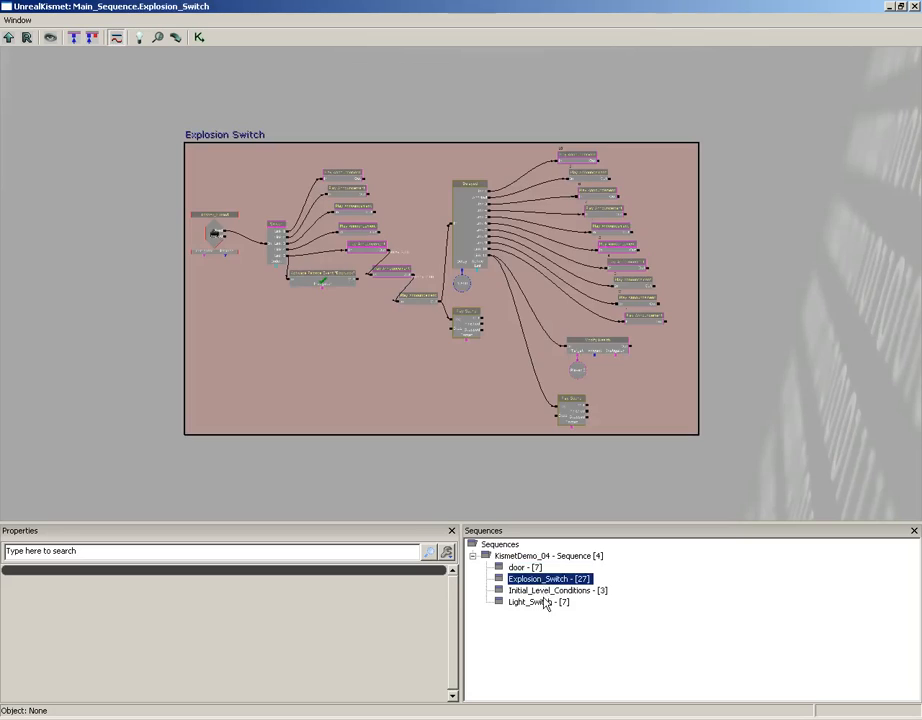
left_click(545, 591)
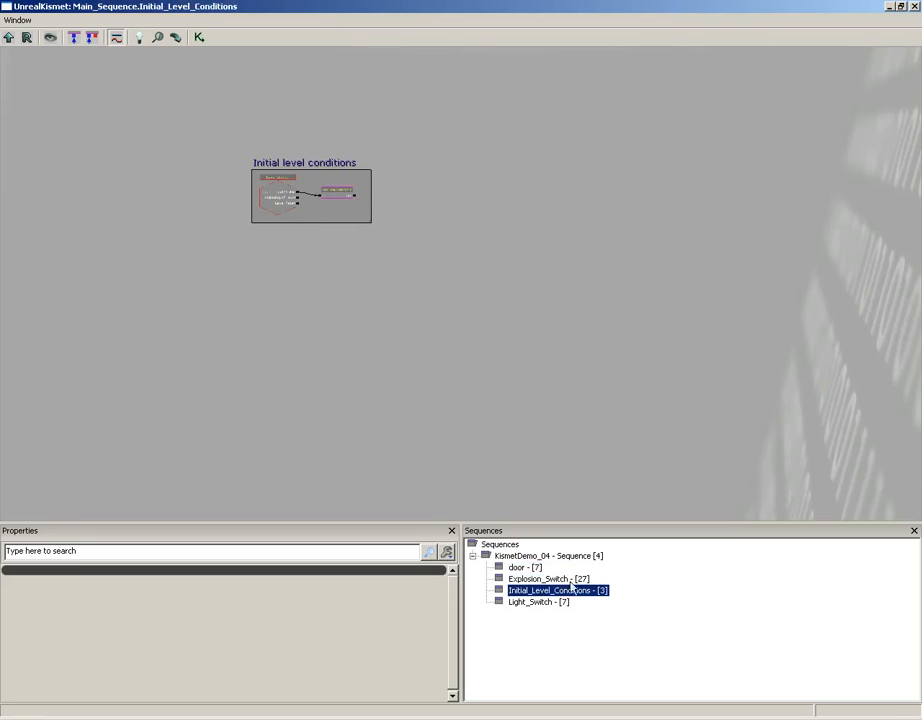
left_click(539, 602)
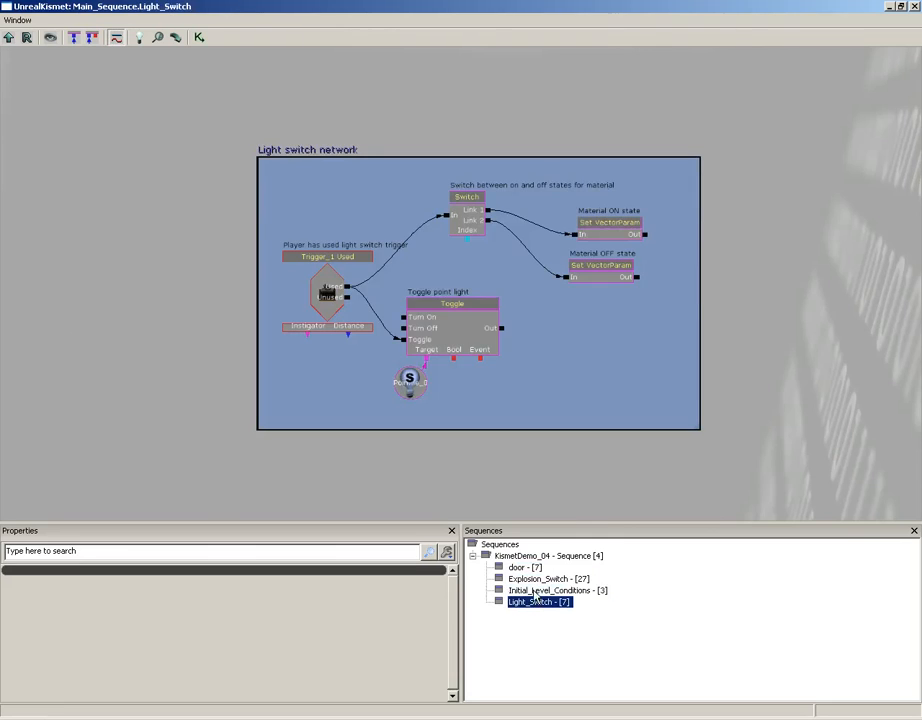
left_click(530, 591)
left_click(522, 580)
left_click(518, 568)
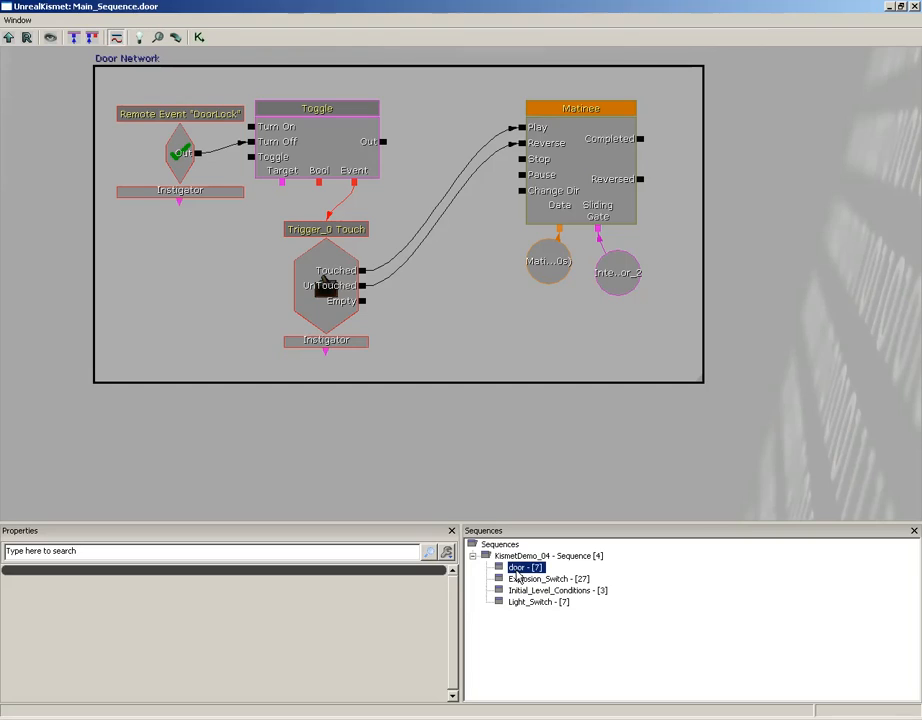